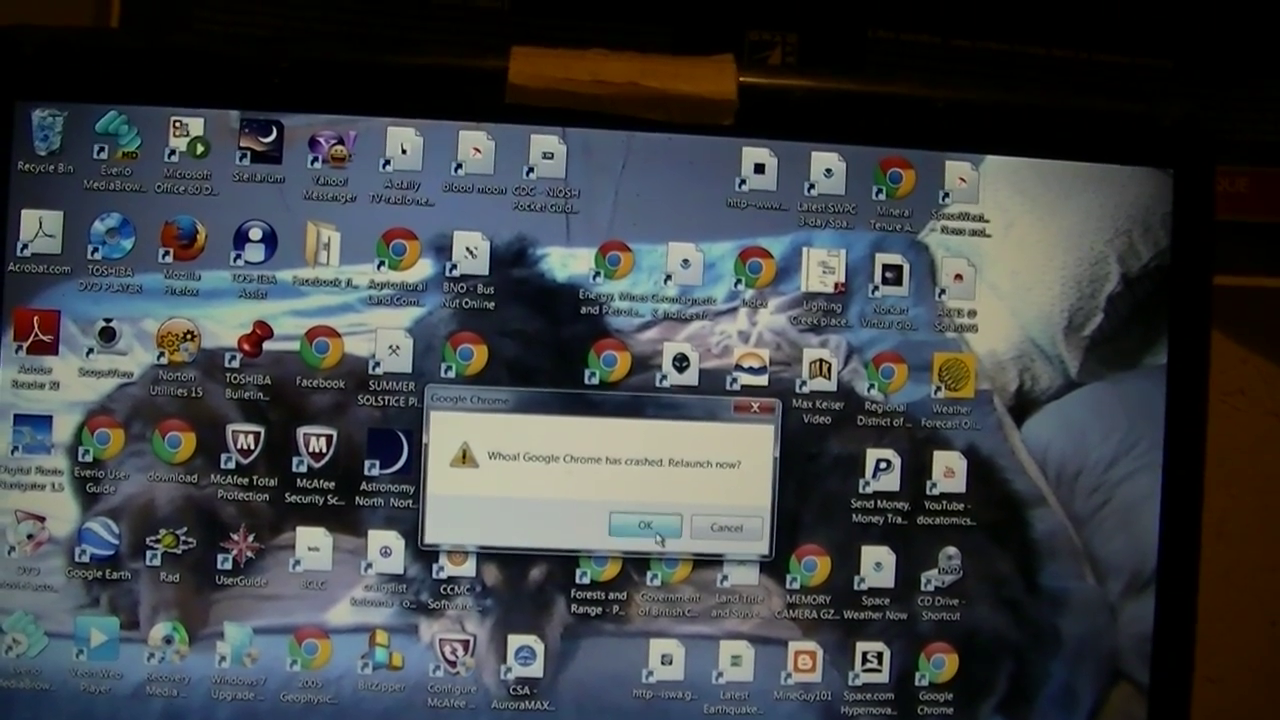
# - Relaunch Chrome after its crash, then dismiss the clear browsing data options
pyautogui.click(655, 527)
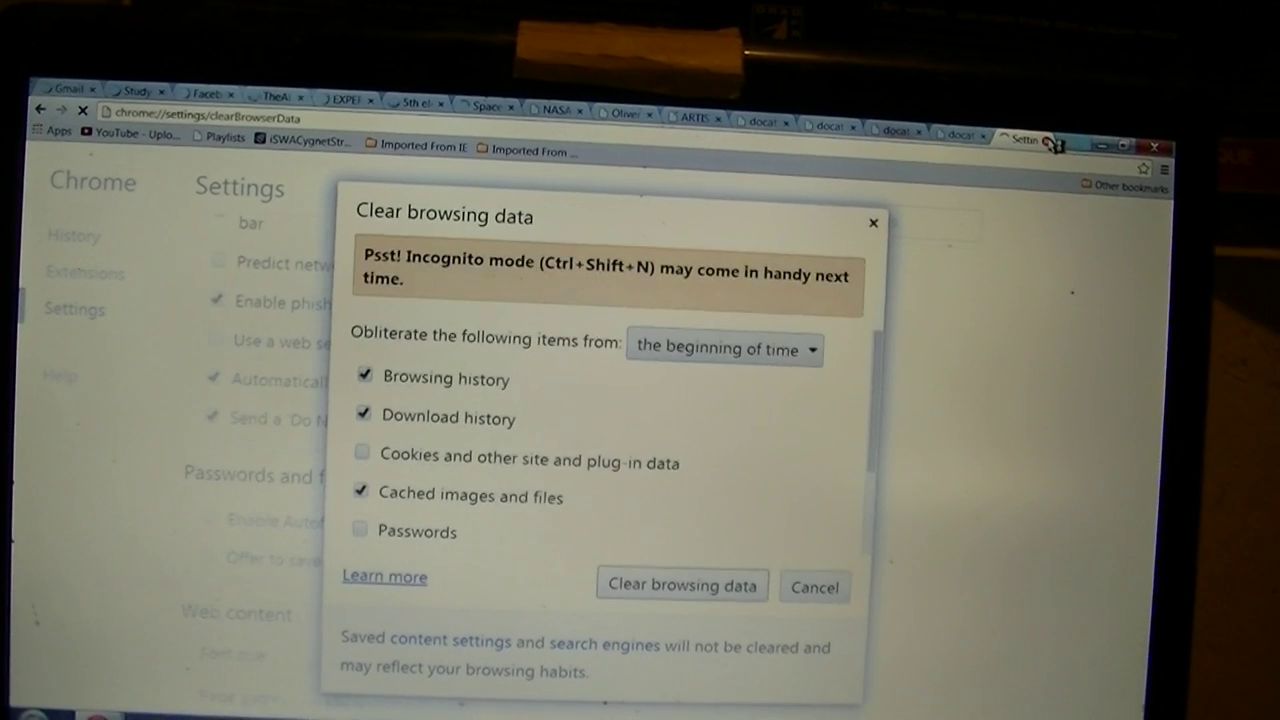
pyautogui.press('Escape')
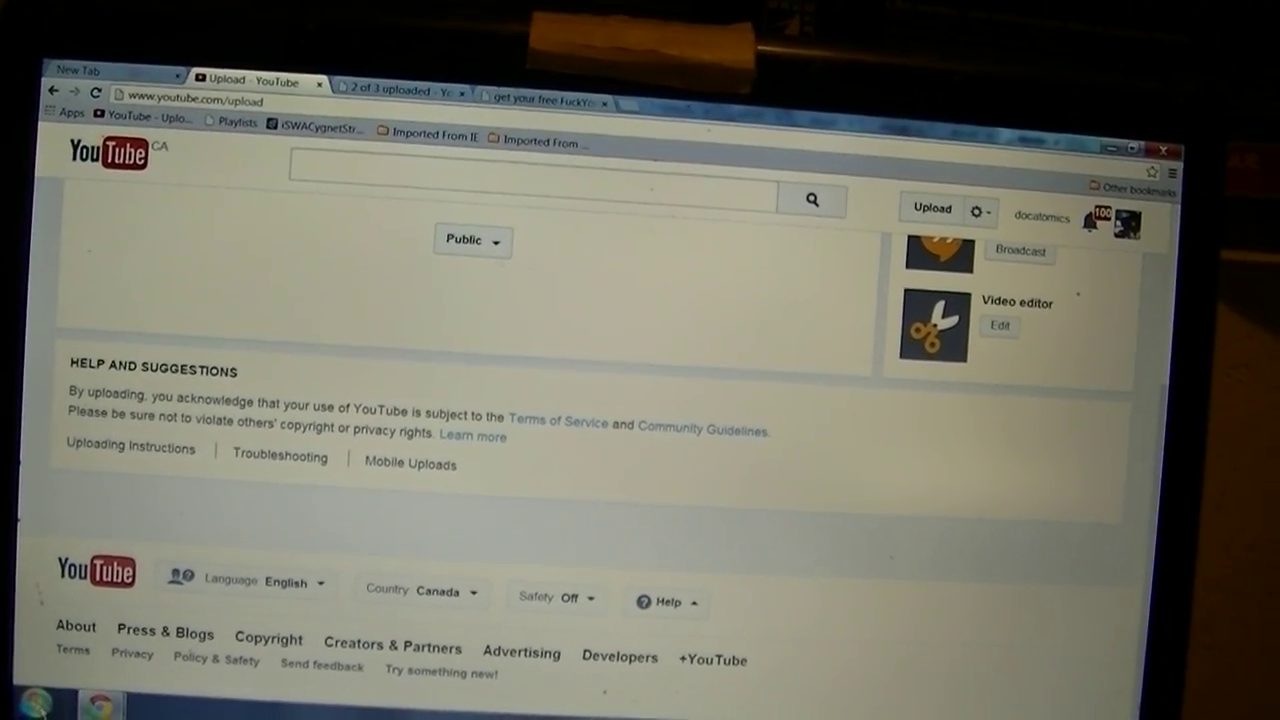
pyautogui.scroll(3, 573, 549)
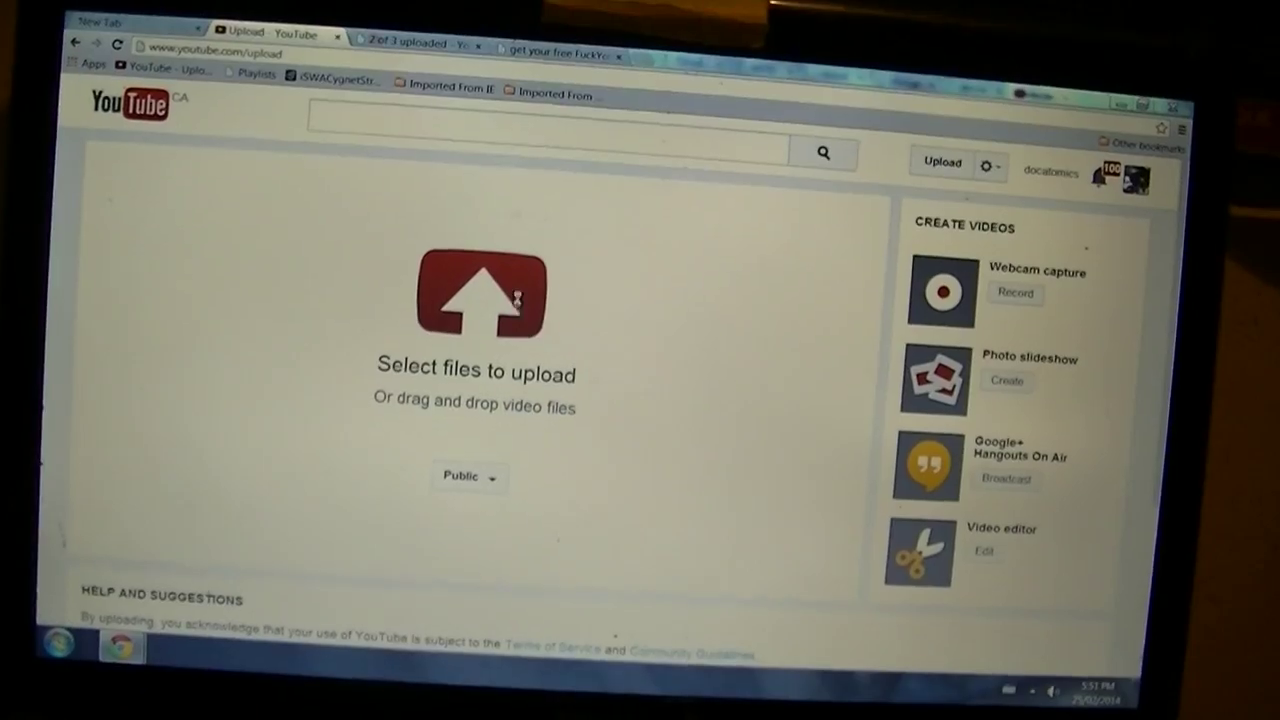
# - Start choosing a video to upload and return to the top of the Pictures library
pyautogui.click(519, 298)
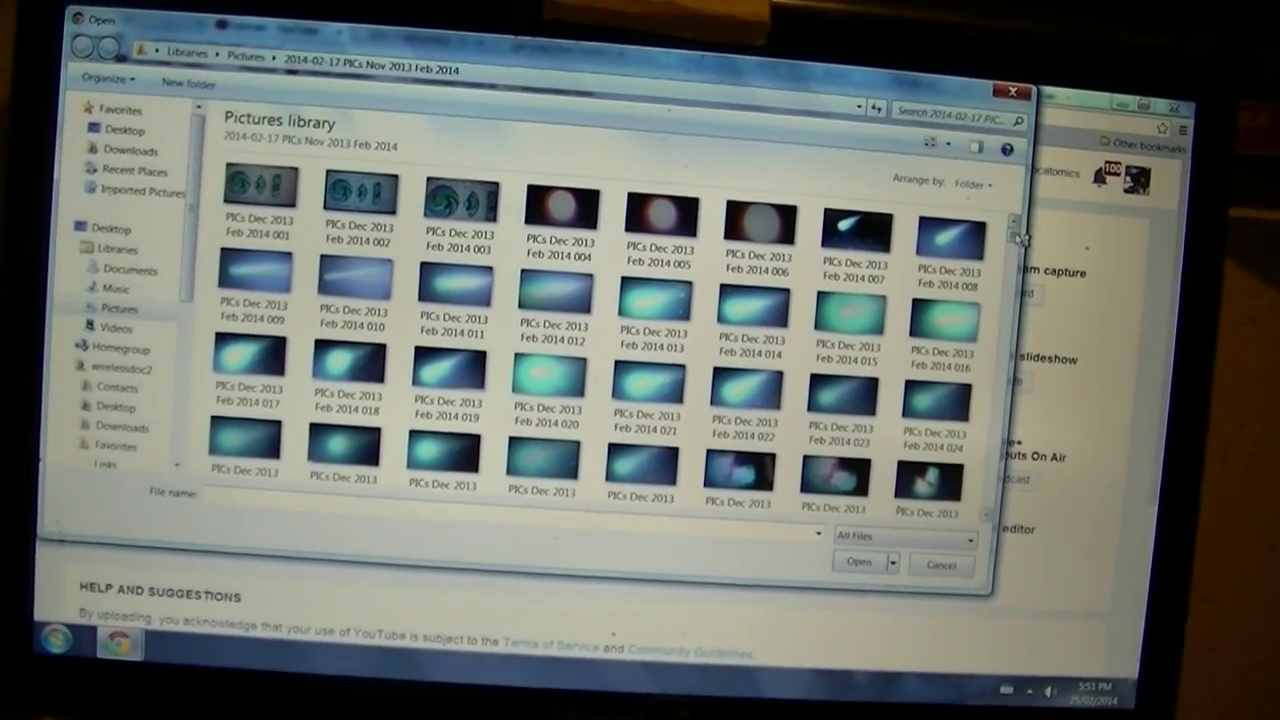
pyautogui.moveTo(1020, 228); pyautogui.dragTo(1015, 315)
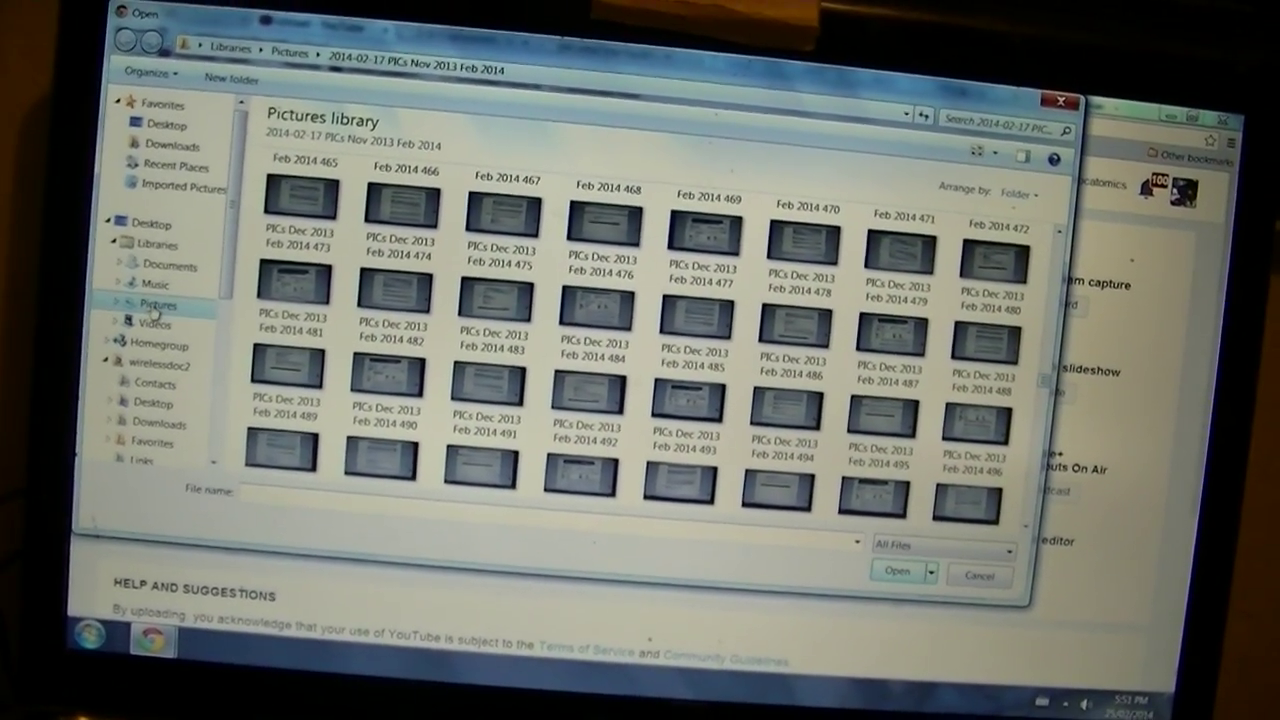
pyautogui.click(124, 294)
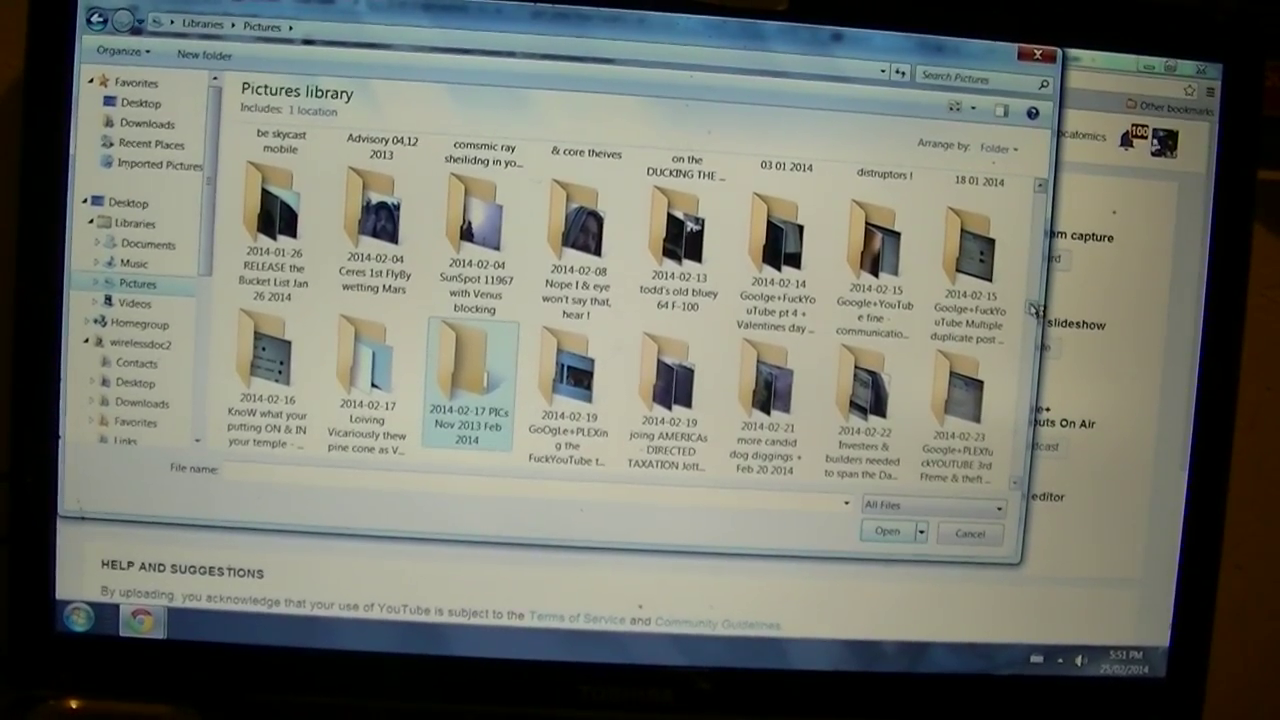
pyautogui.scroll(-5, 1035, 310)
pyautogui.scroll(-2, 1040, 322)
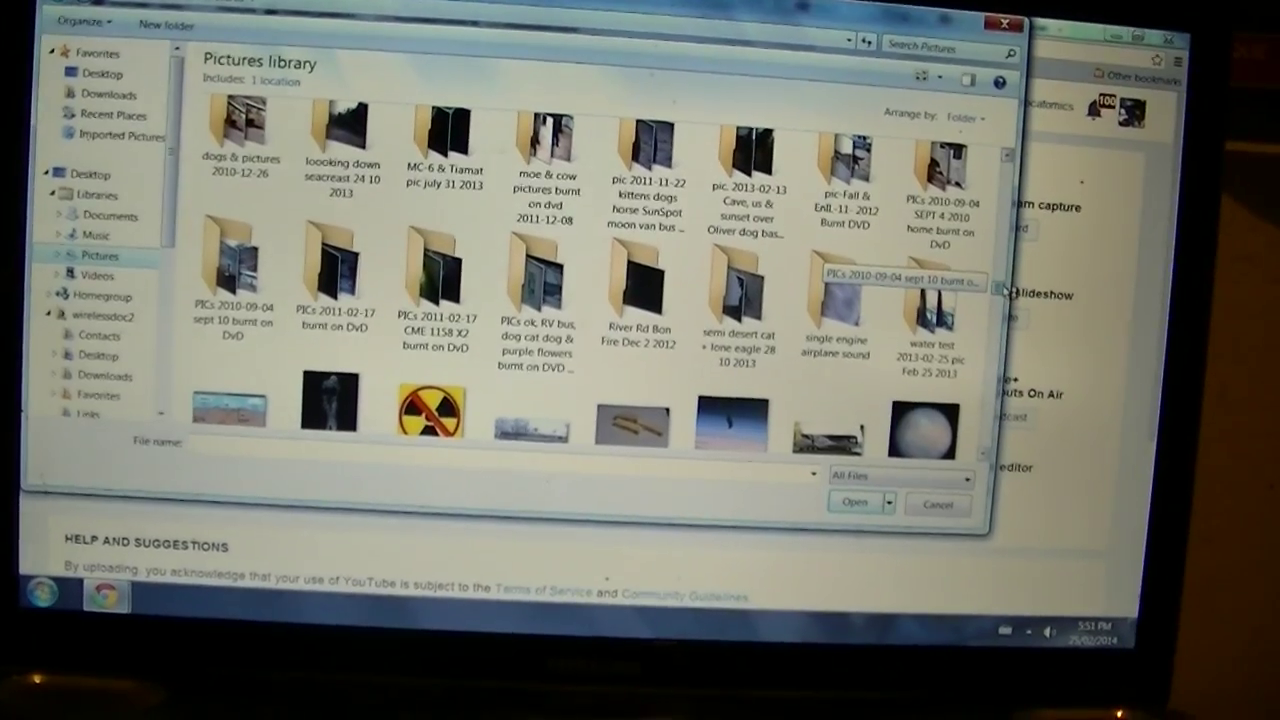
pyautogui.scroll(1, 1030, 322)
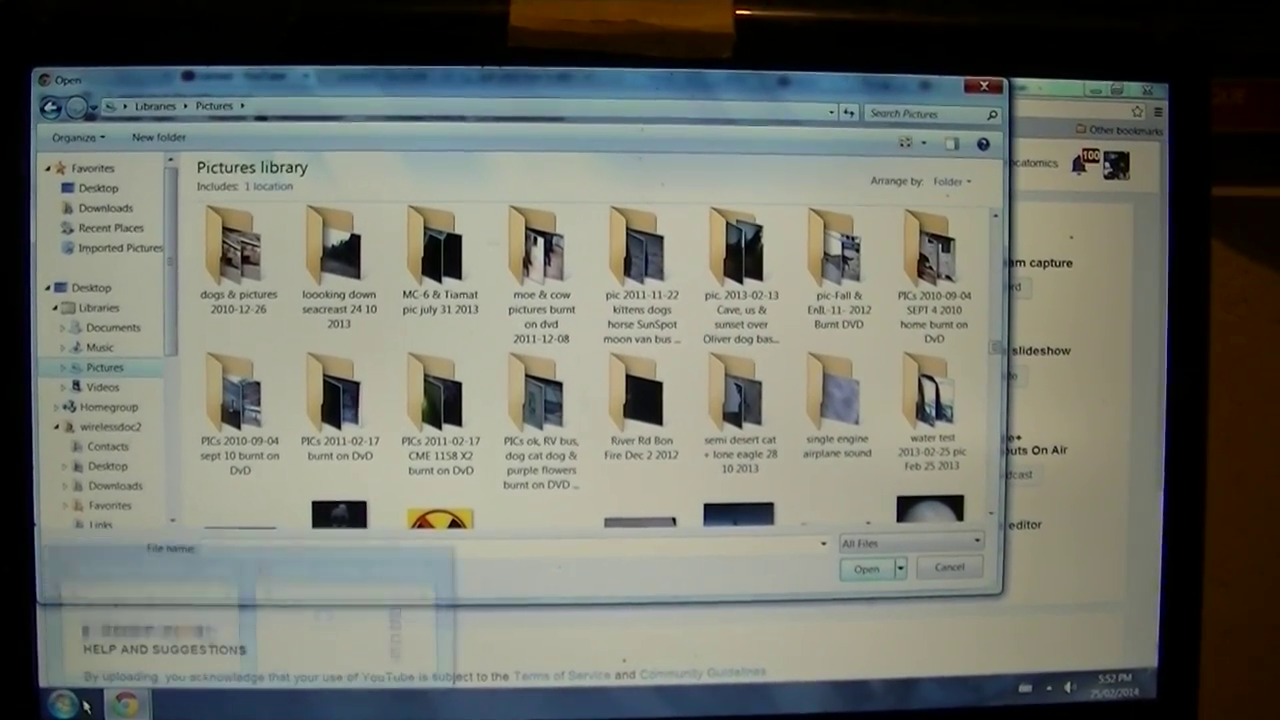
pyautogui.moveTo(104, 596)
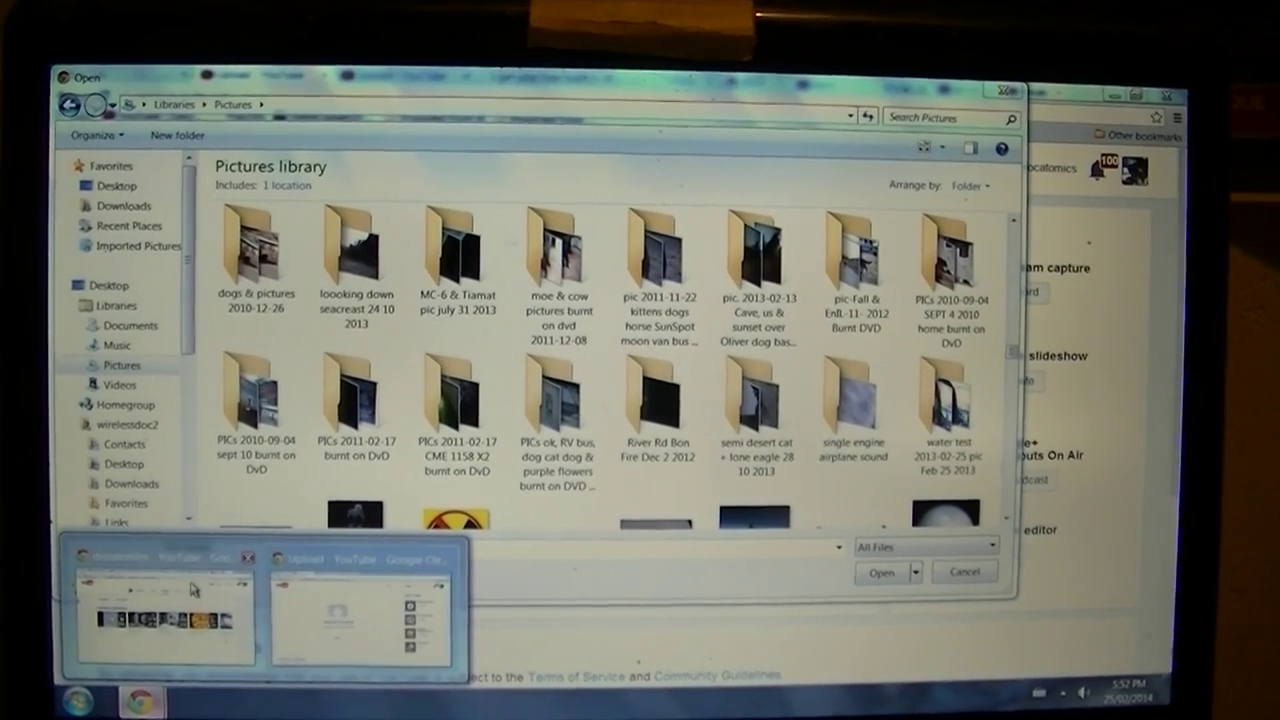
pyautogui.click(194, 590)
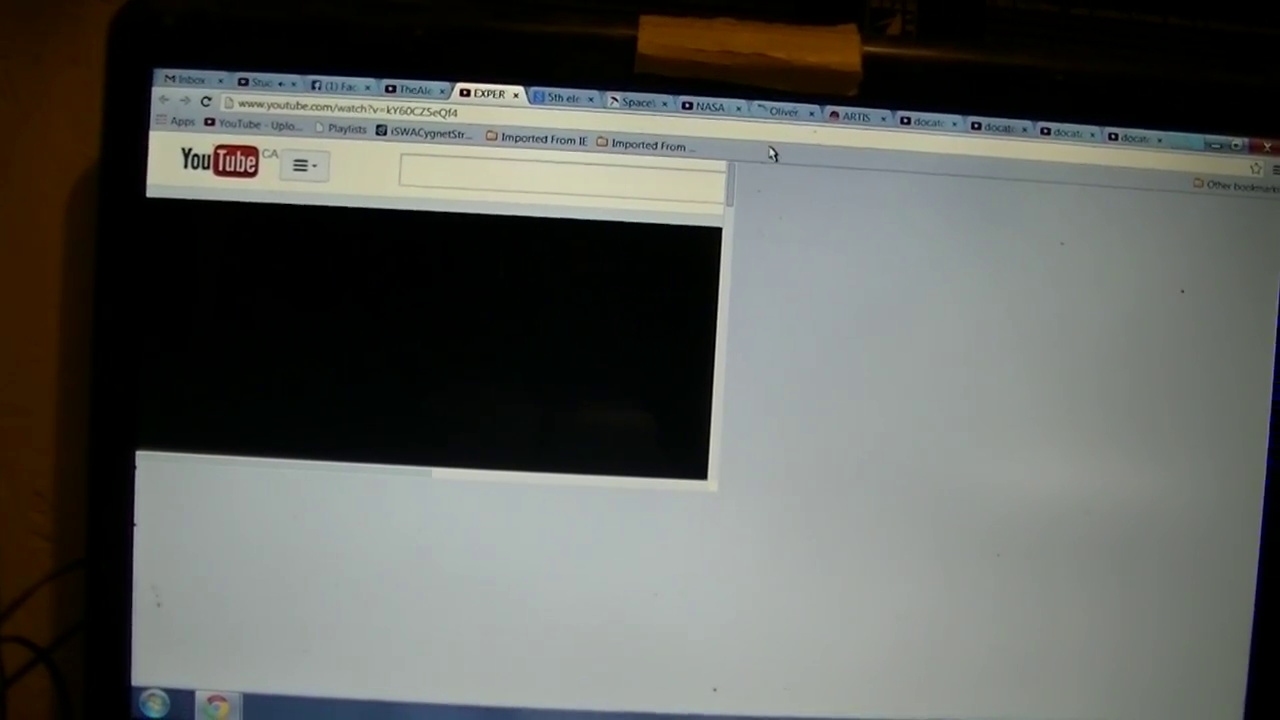
# - Close the current YouTube video tab in the second Chrome window
pyautogui.hotkey('ctrl', 'w')
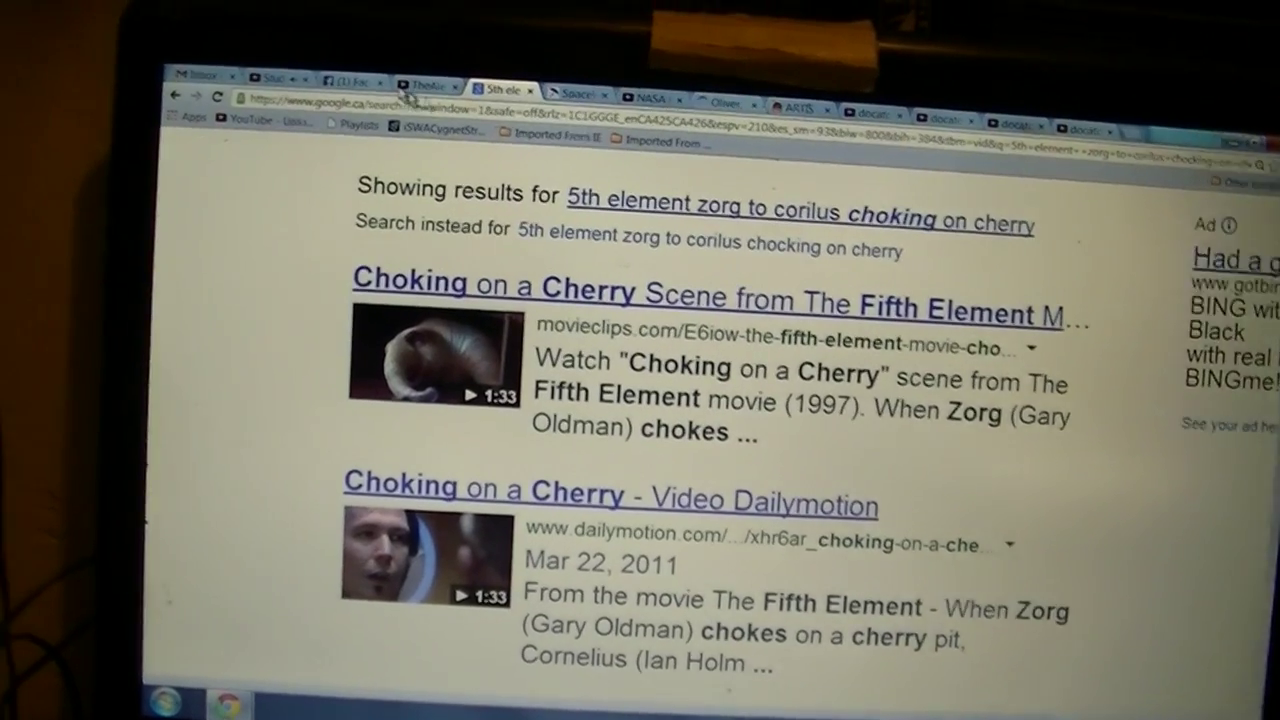
# - Close another unneeded tab and open the Choking on a Cherry clip result
pyautogui.click(321, 81)
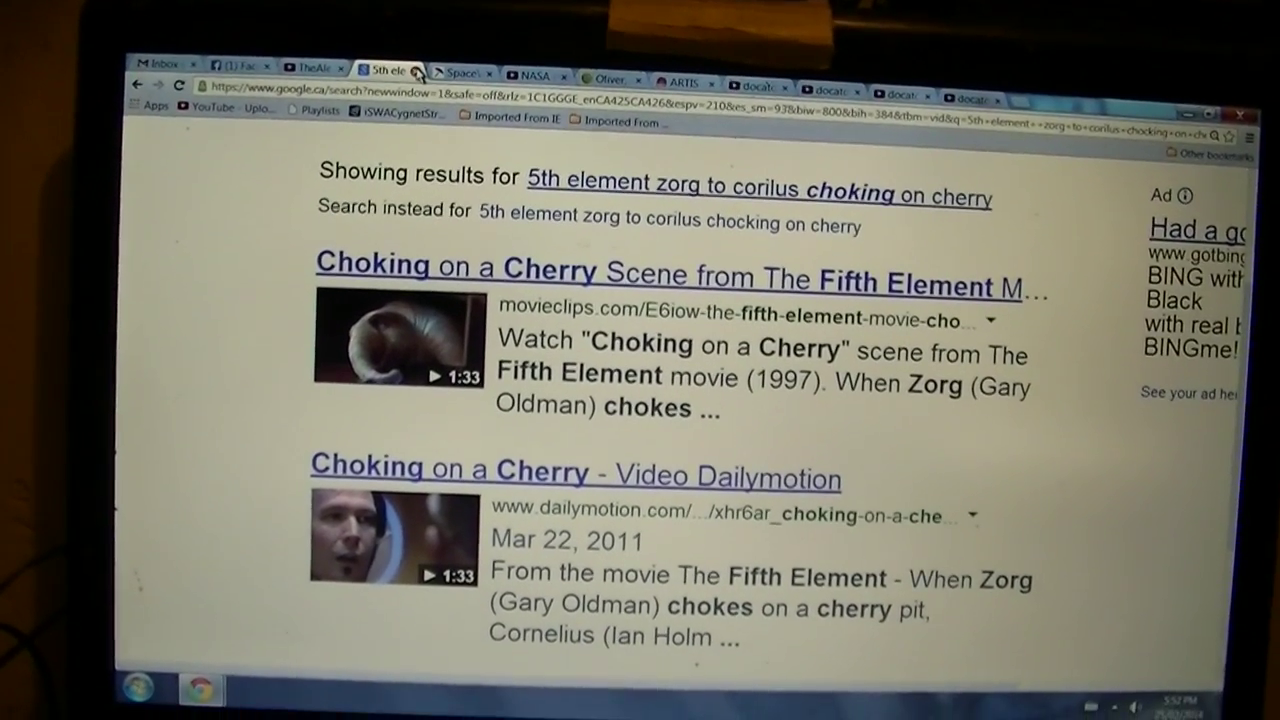
pyautogui.click(593, 281)
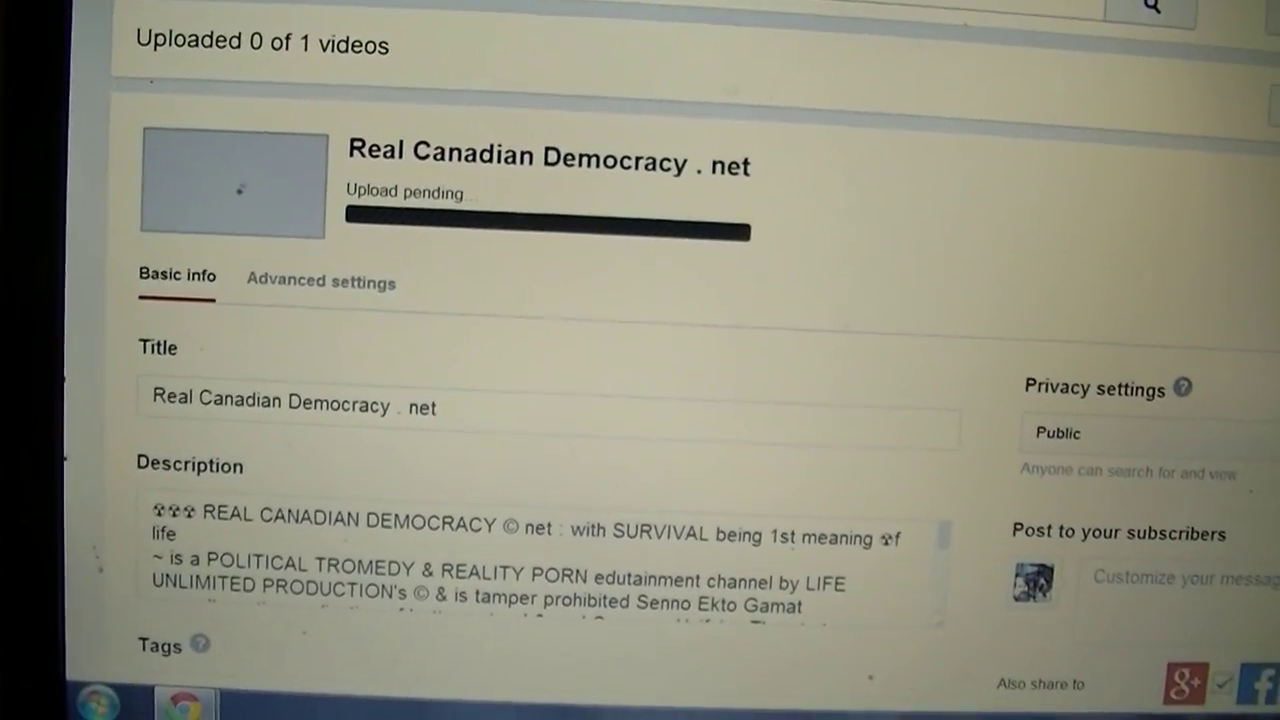
pyautogui.scroll(-10, 745, 68)
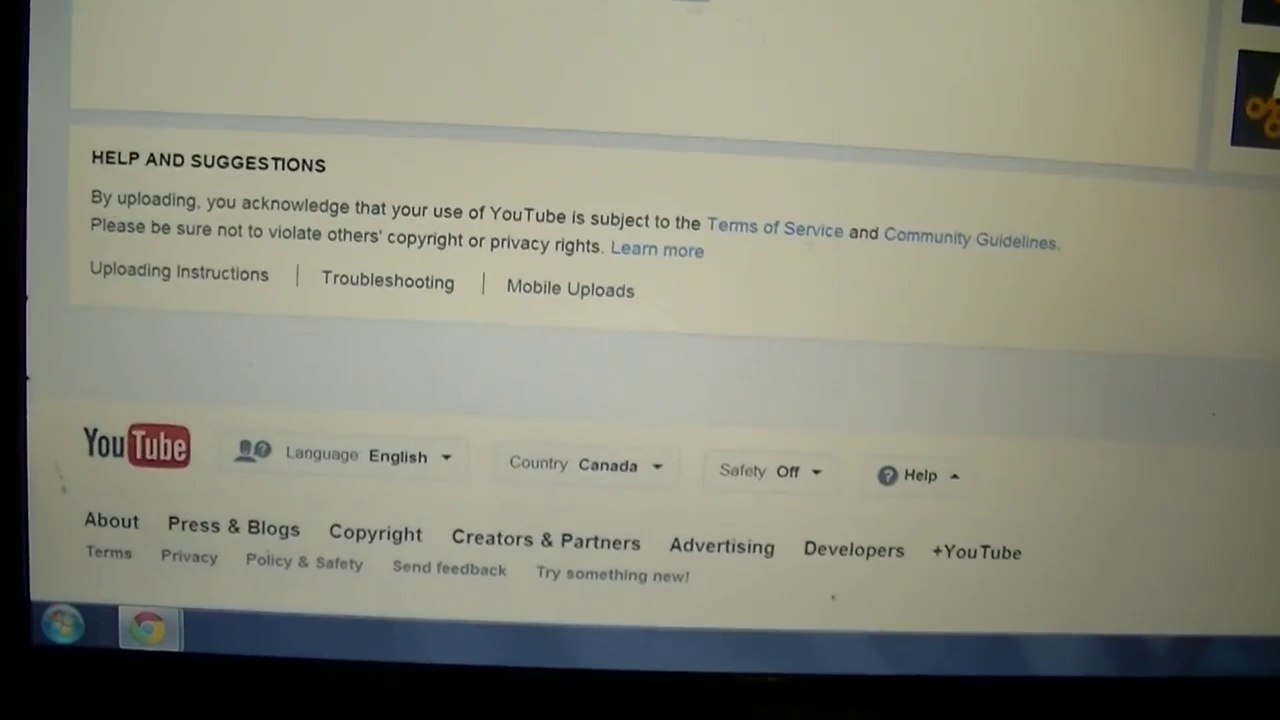
pyautogui.scroll(5, 745, 68)
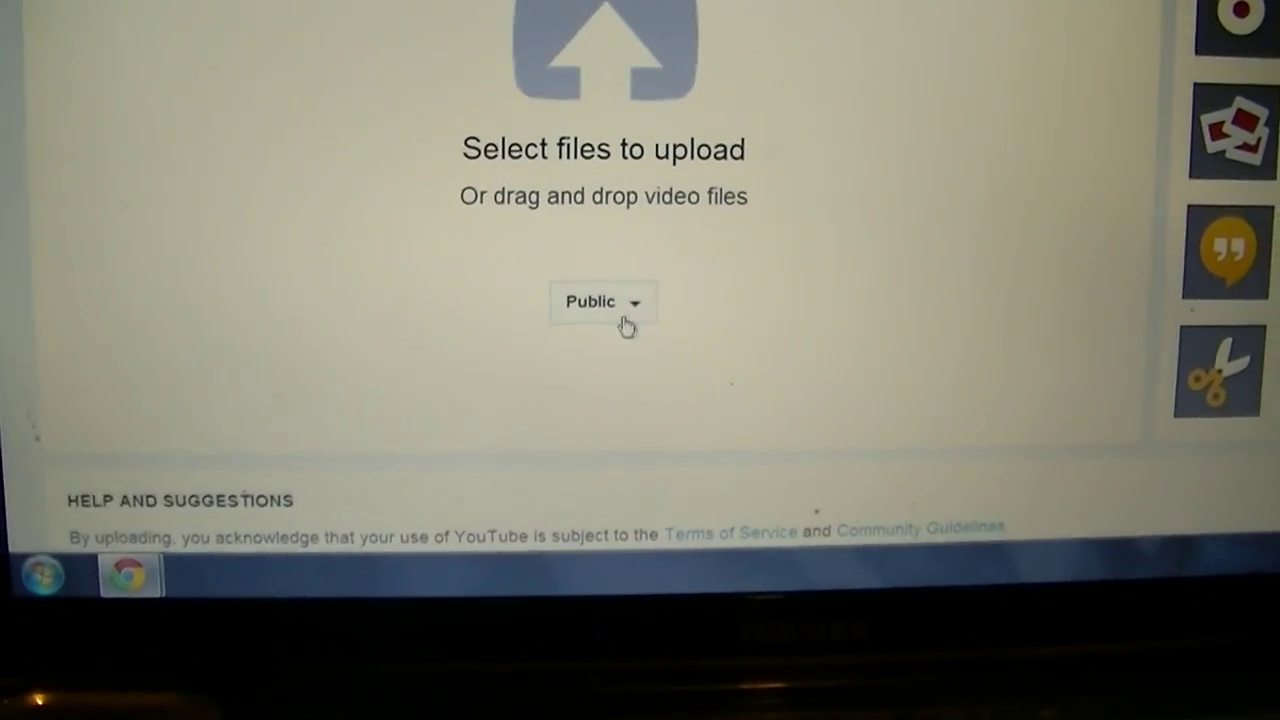
# - Pick the Feb 2 2014 001 video, copy its file name, and open it for upload
pyautogui.click(1103, 445)
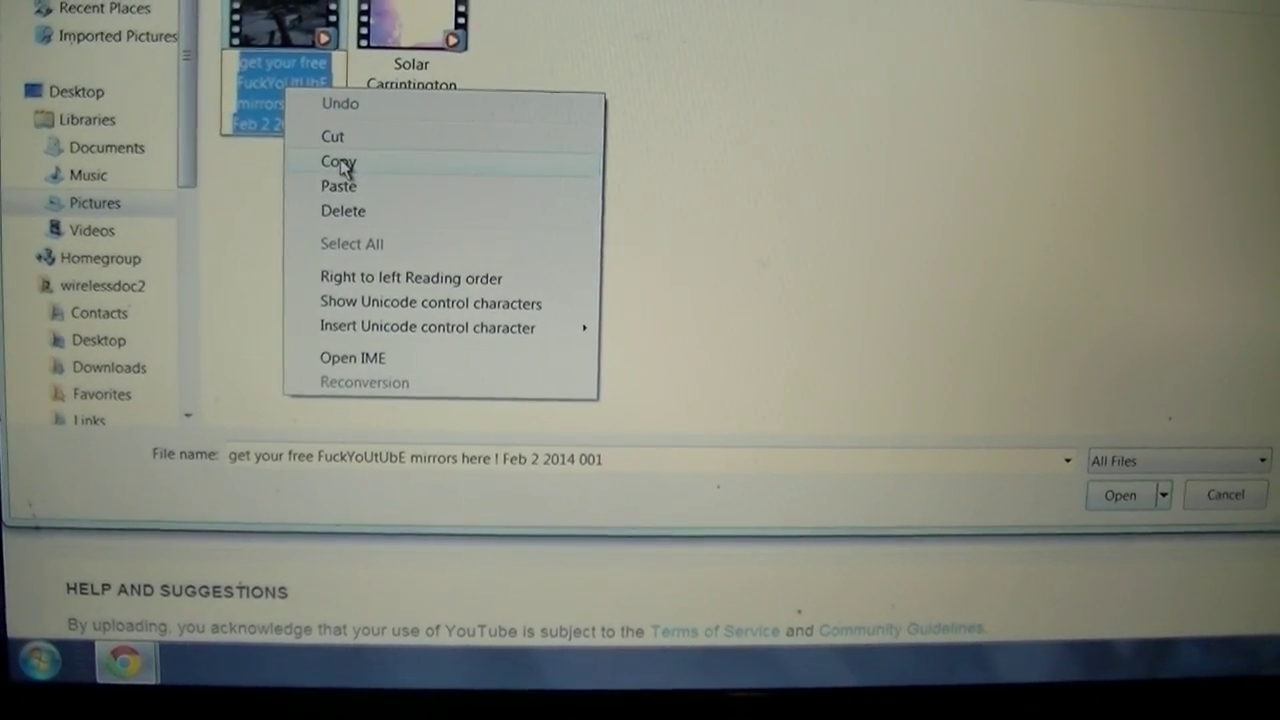
pyautogui.click(298, 226)
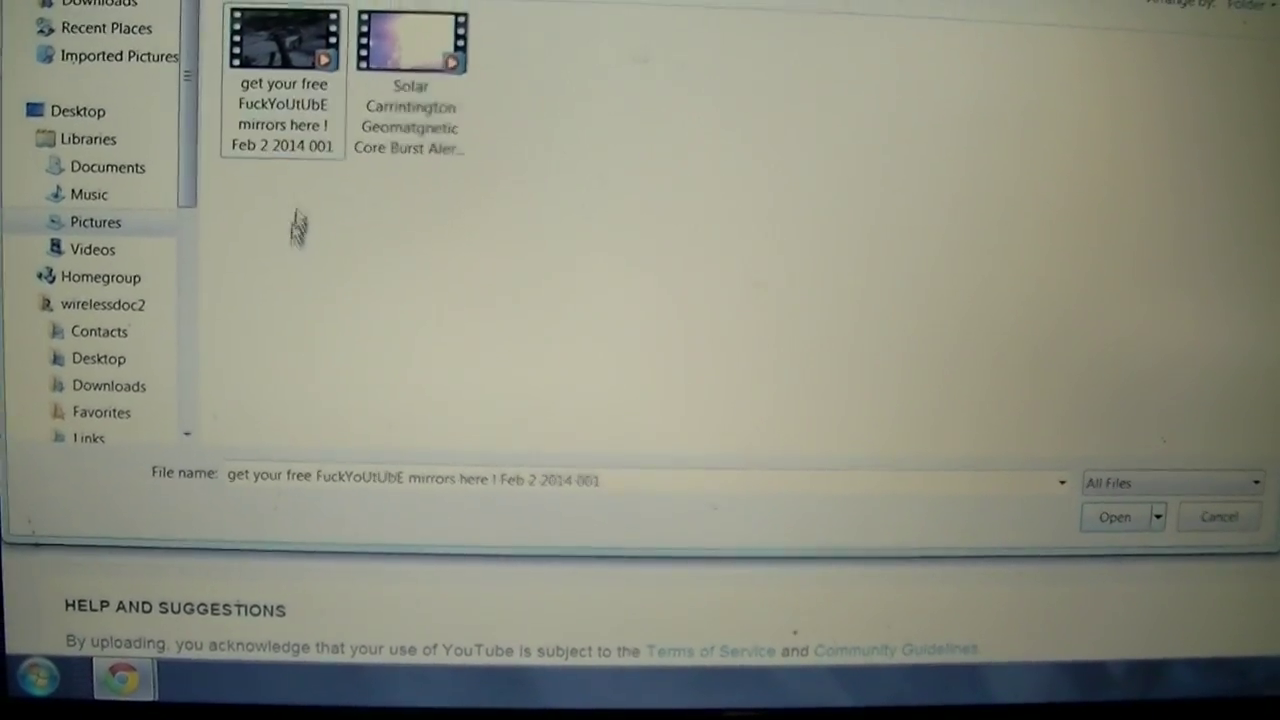
pyautogui.click(1117, 492)
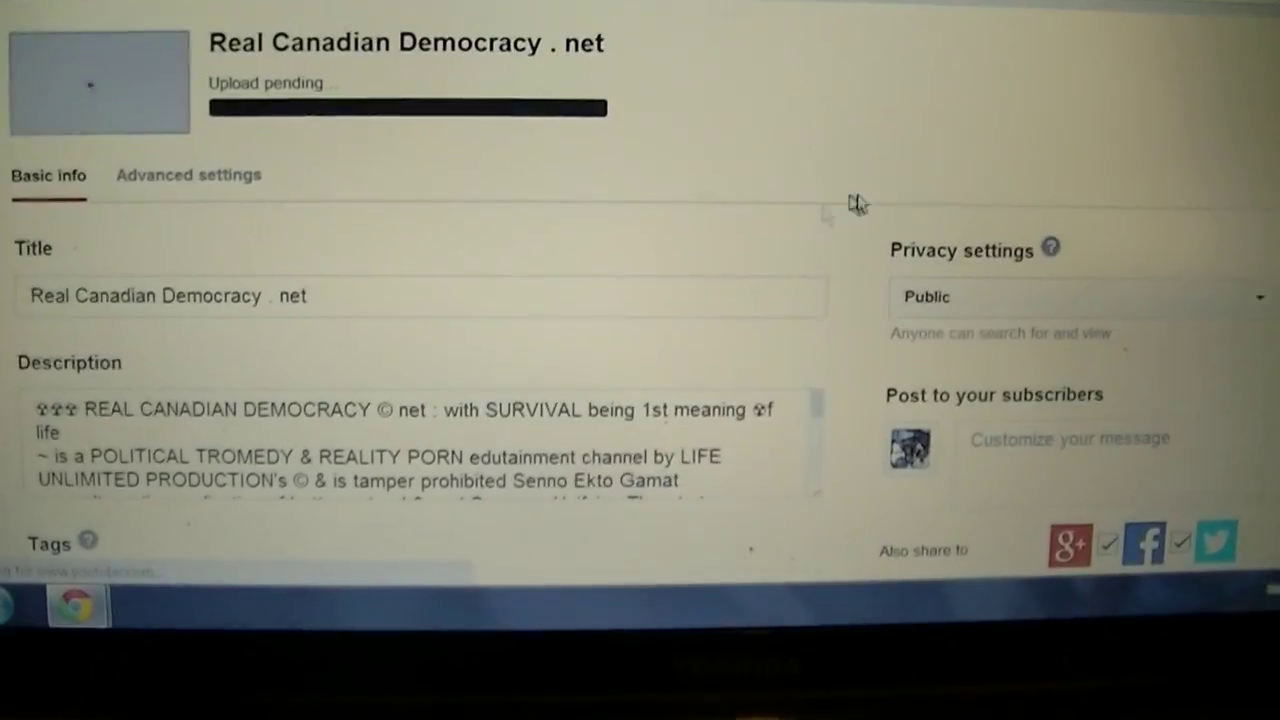
pyautogui.scroll(-1, 857, 204)
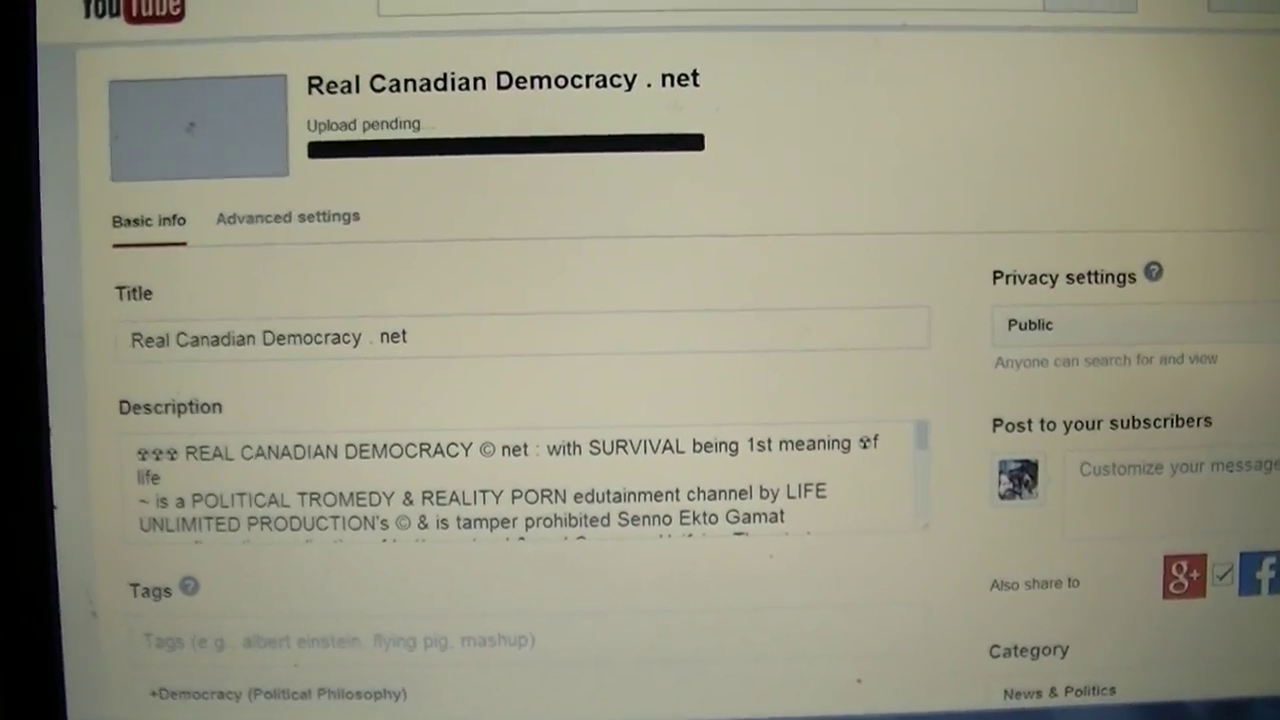
pyautogui.scroll(-2, 1040, 545)
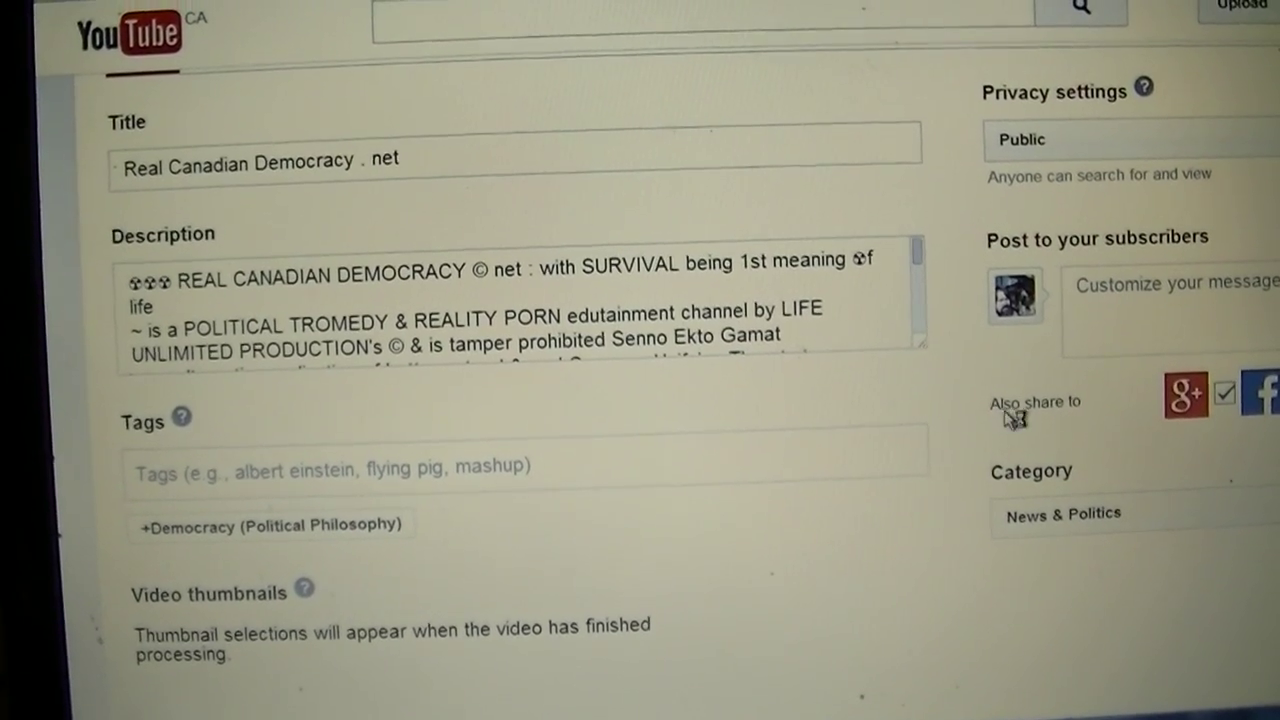
# - Select the whole 'Real Canadian Democracy . net' title so it can be replaced
pyautogui.moveTo(425, 168); pyautogui.dragTo(112, 176)
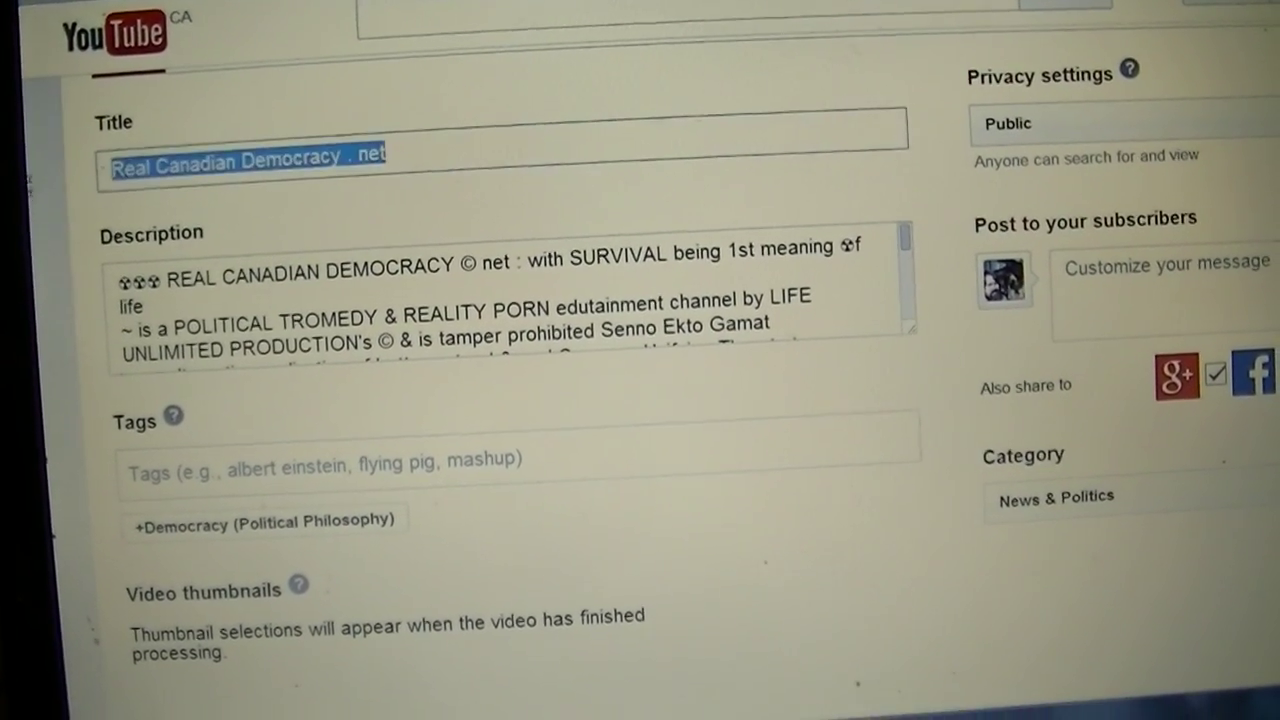